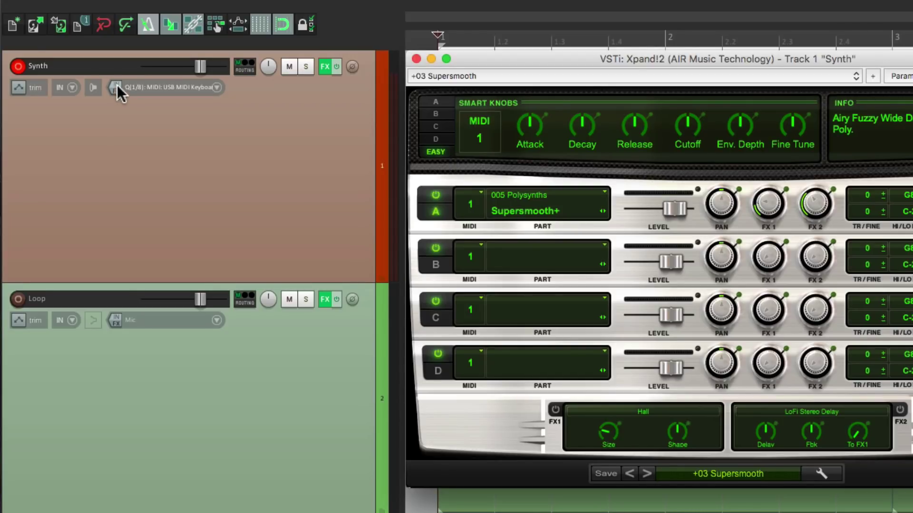
# Add JS: MIDI Note Filter to the Synth track's input FX chain
pyautogui.click(117, 86)
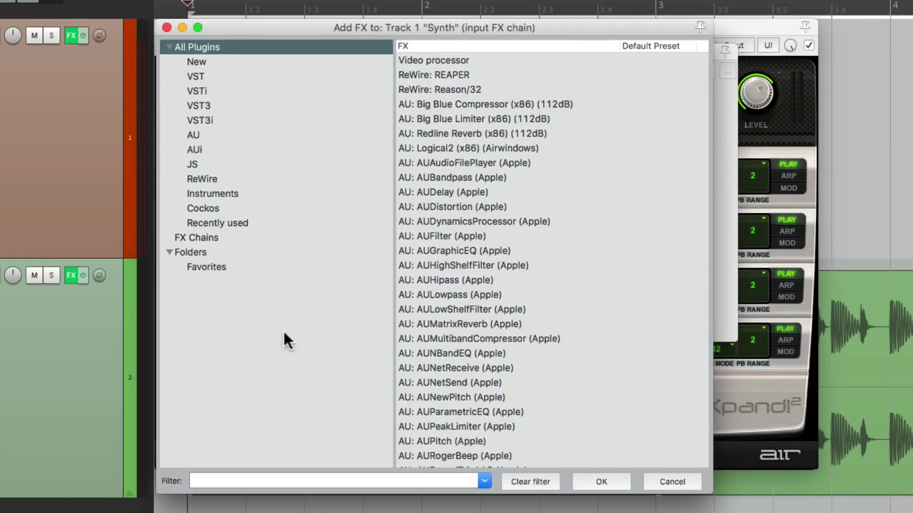
pyautogui.click(271, 482)
pyautogui.write('midi fi')
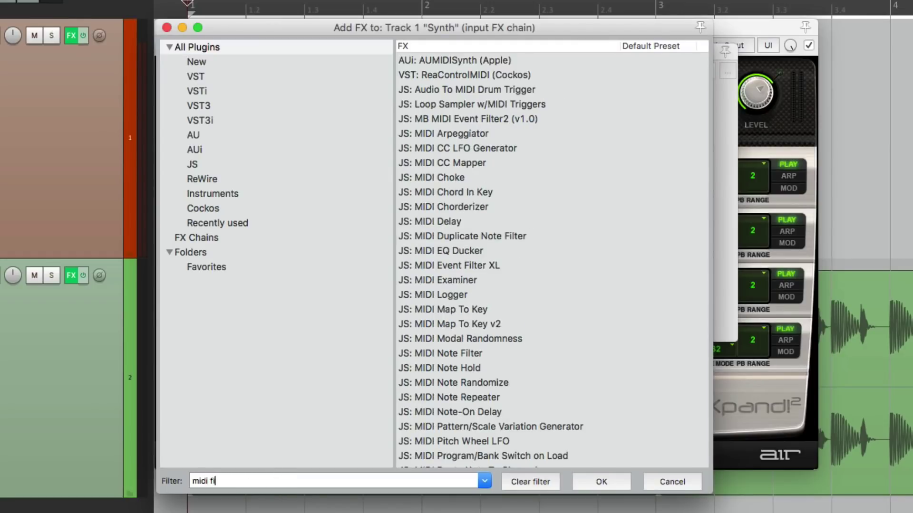
pyautogui.write('lter')
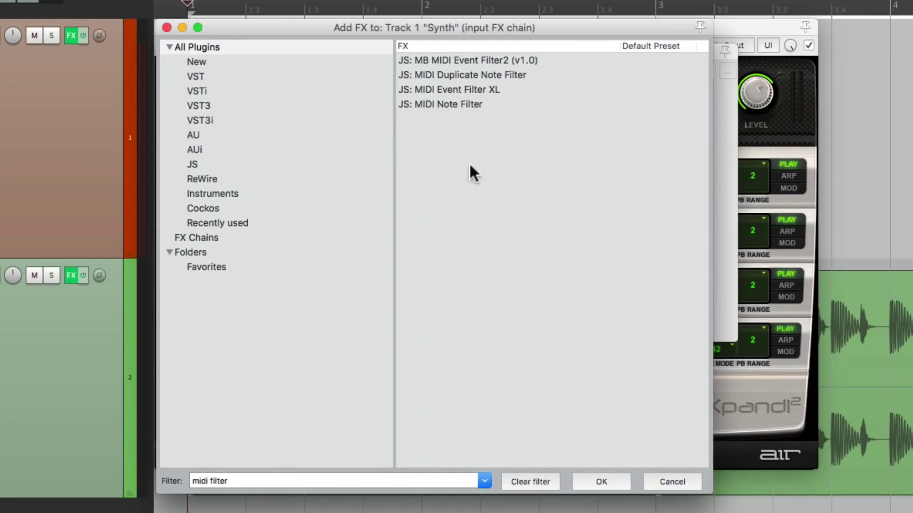
pyautogui.click(500, 102)
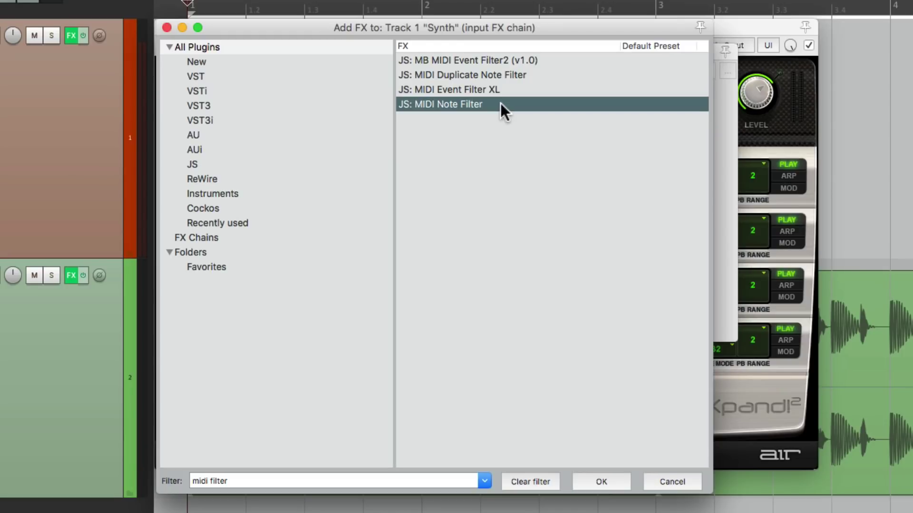
pyautogui.doubleClick(501, 103)
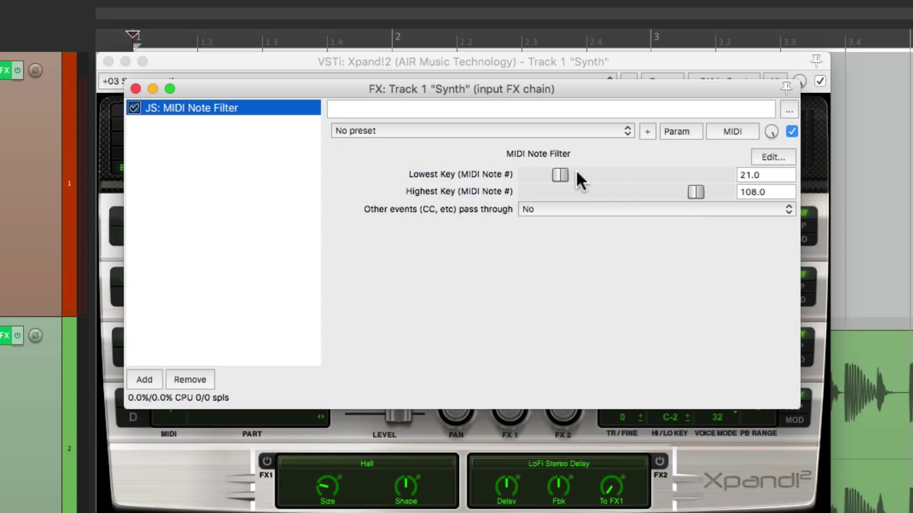
# Set the note filter's key range to 0–127 and keep other events blocked
pyautogui.moveTo(562, 174); pyautogui.dragTo(468, 179)
pyautogui.moveTo(694, 191); pyautogui.dragTo(751, 193)
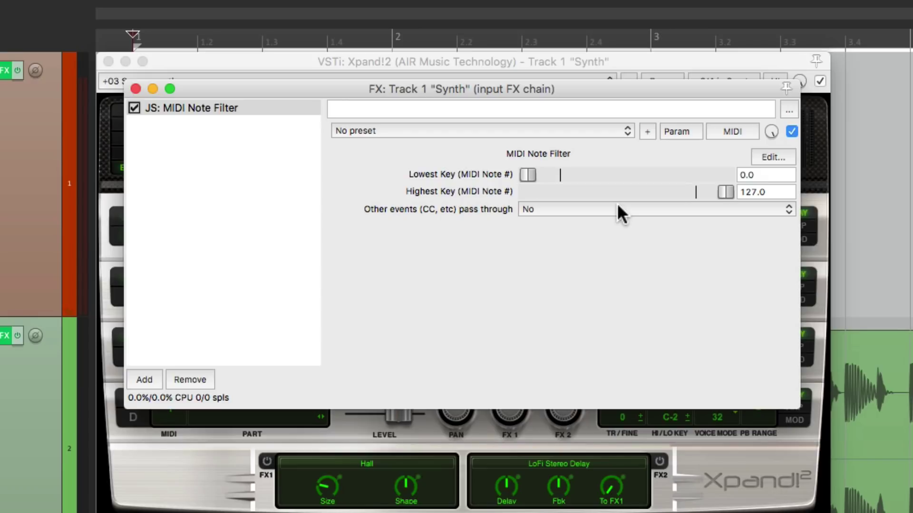
pyautogui.click(580, 206)
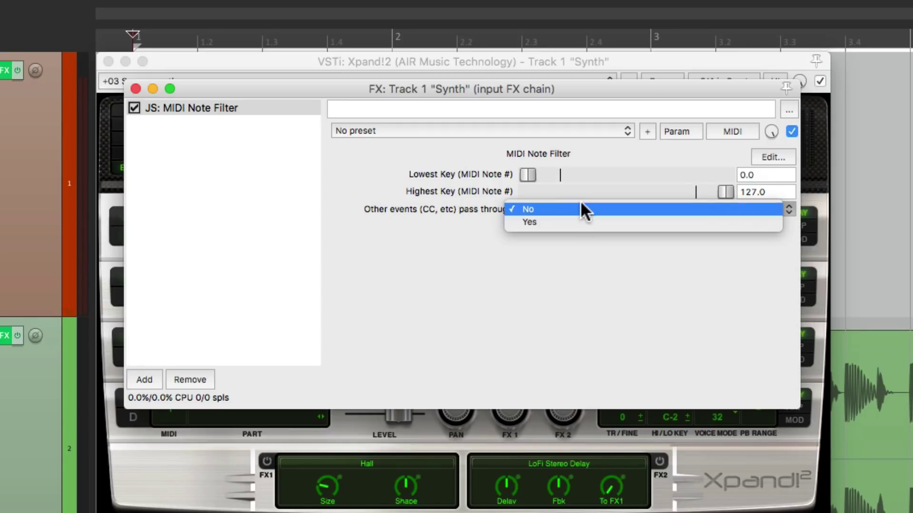
pyautogui.click(572, 209)
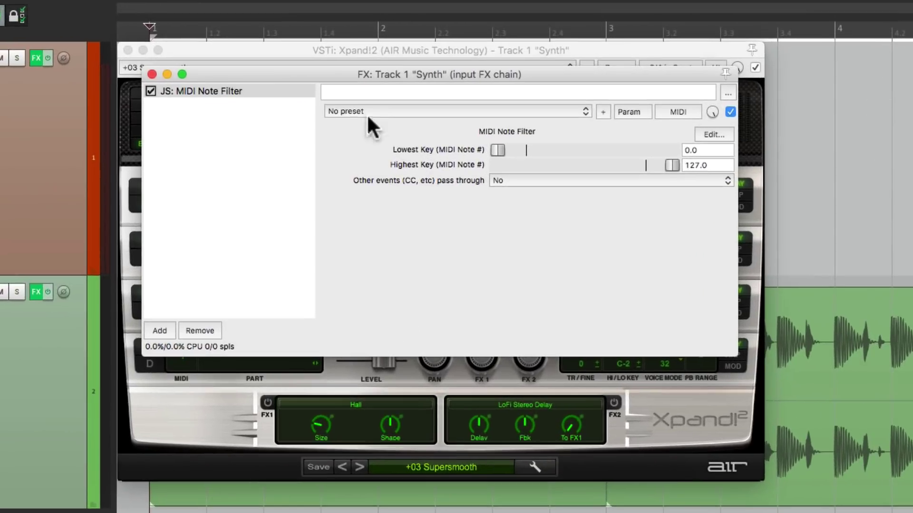
# Close the input FX chain and show the MIDI link options for Xpand!2's Master Level
pyautogui.click(152, 75)
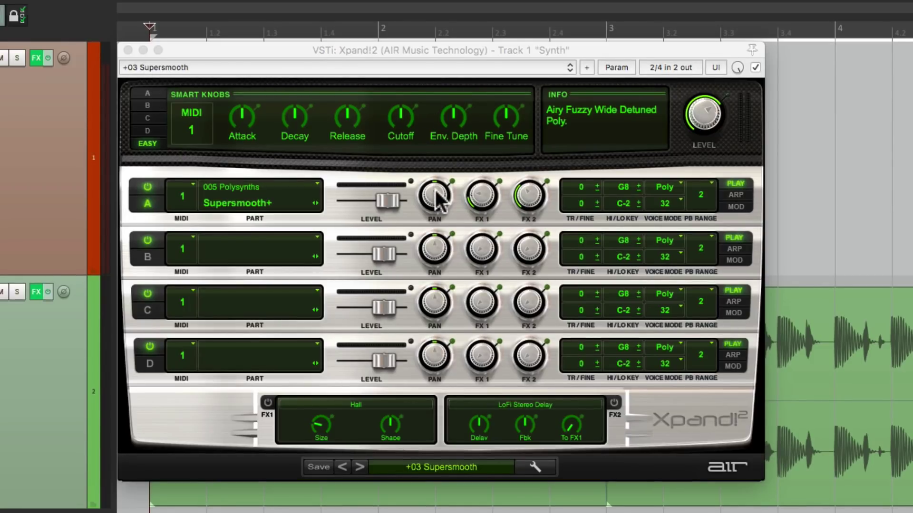
pyautogui.click(700, 119)
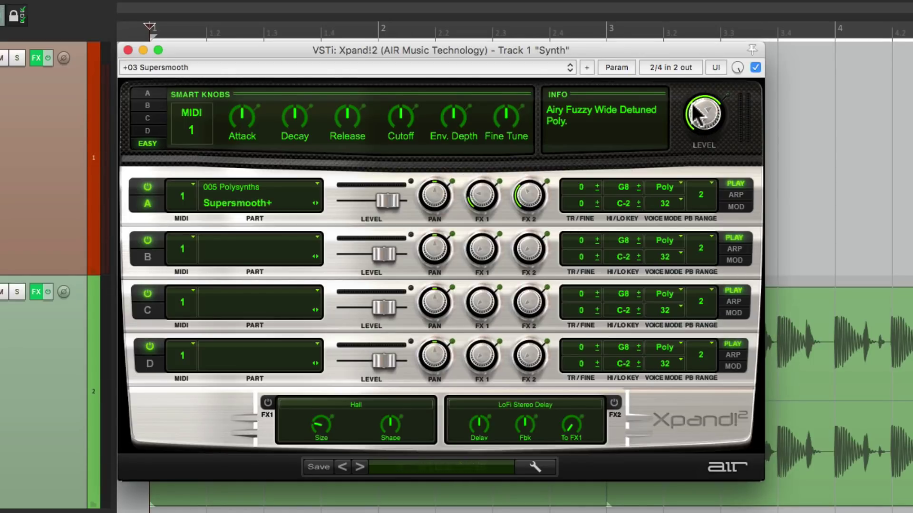
pyautogui.click(621, 65)
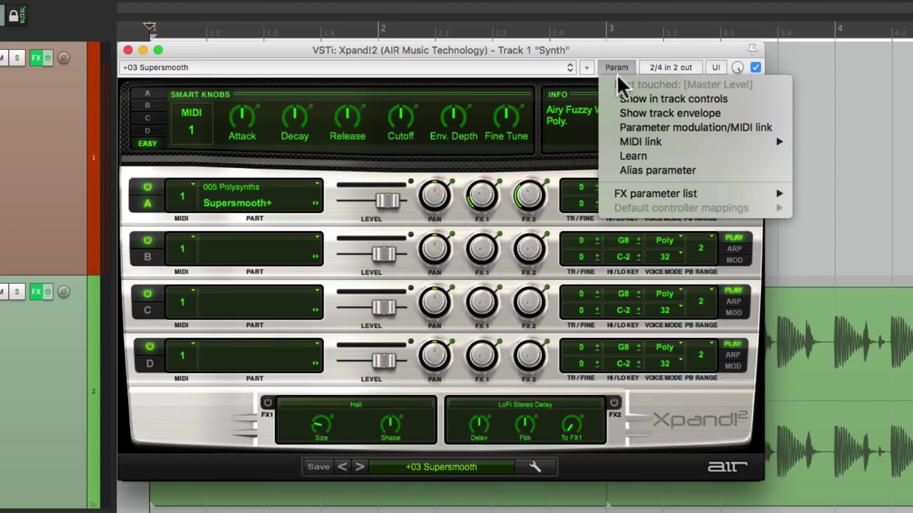
pyautogui.moveTo(610, 145)
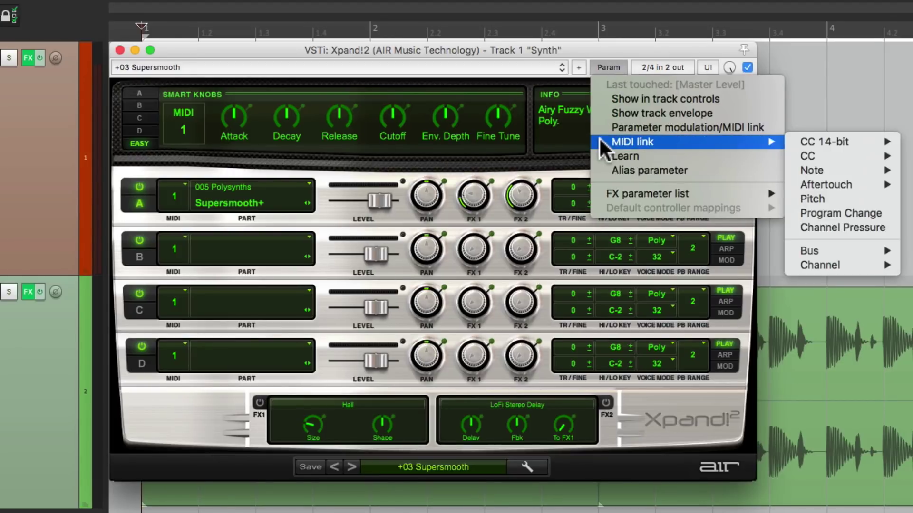
pyautogui.moveTo(821, 139)
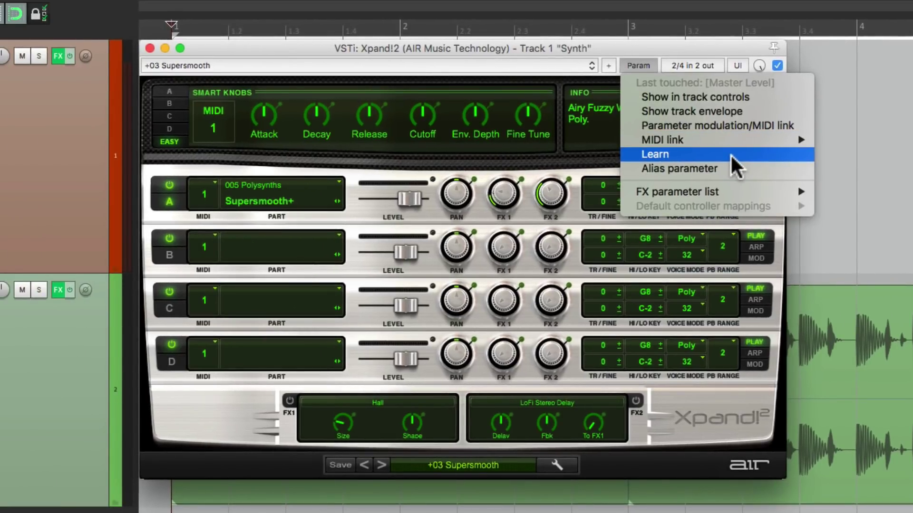
# Learn MIDI Chan 1 Pitch (the pitch bend wheel) as Xpand!2 Master Level's controller
pyautogui.click(730, 154)
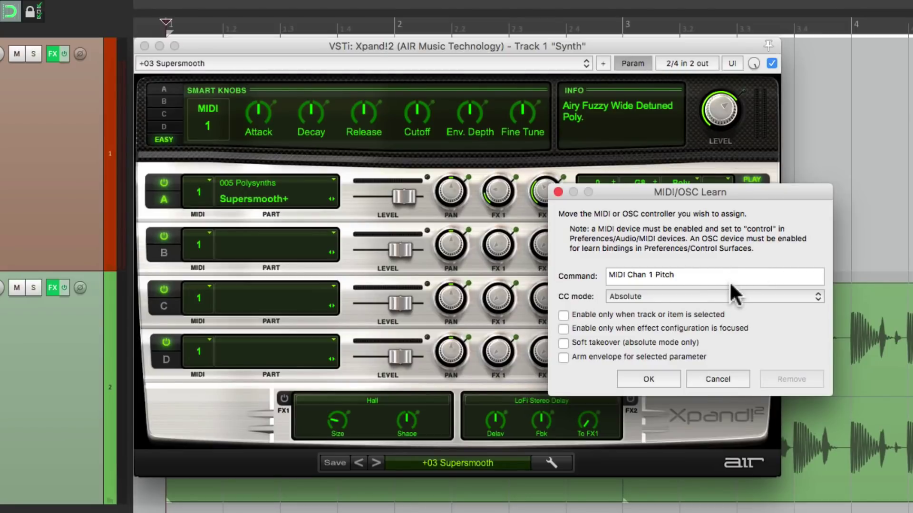
pyautogui.click(673, 376)
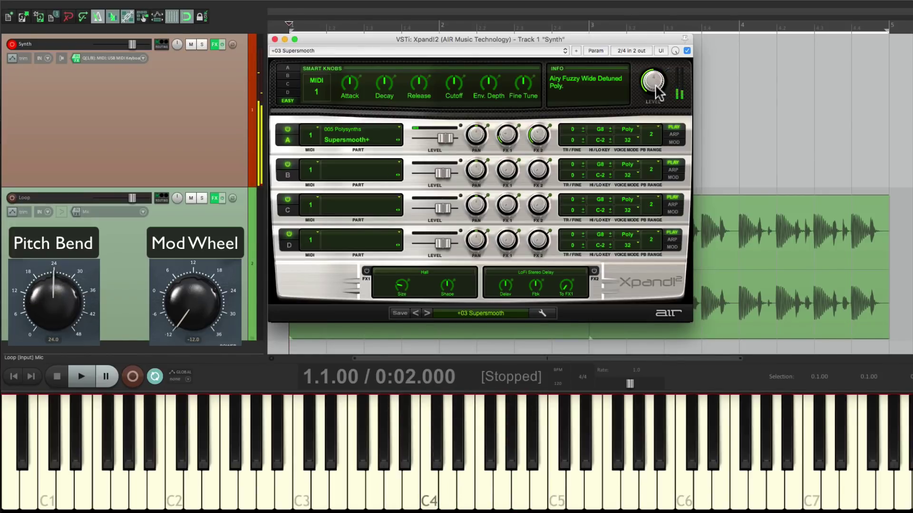
pyautogui.press('space')
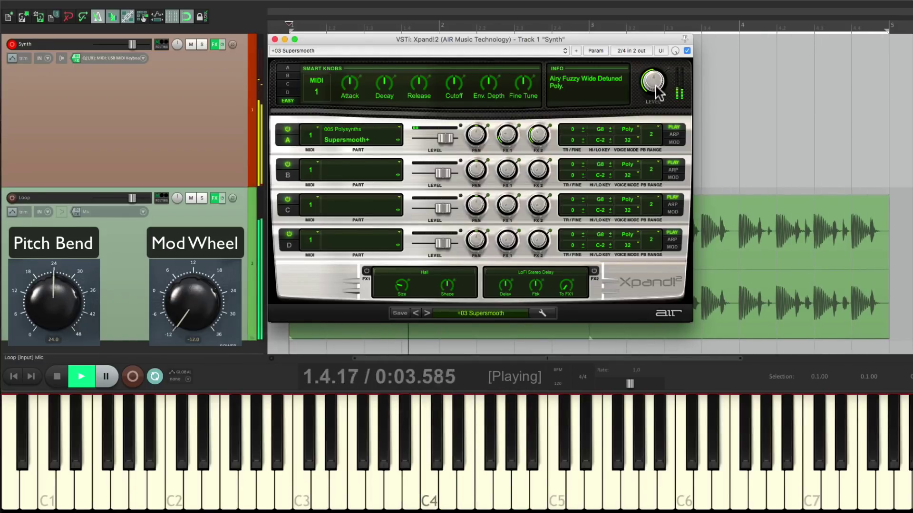
pyautogui.press('space')
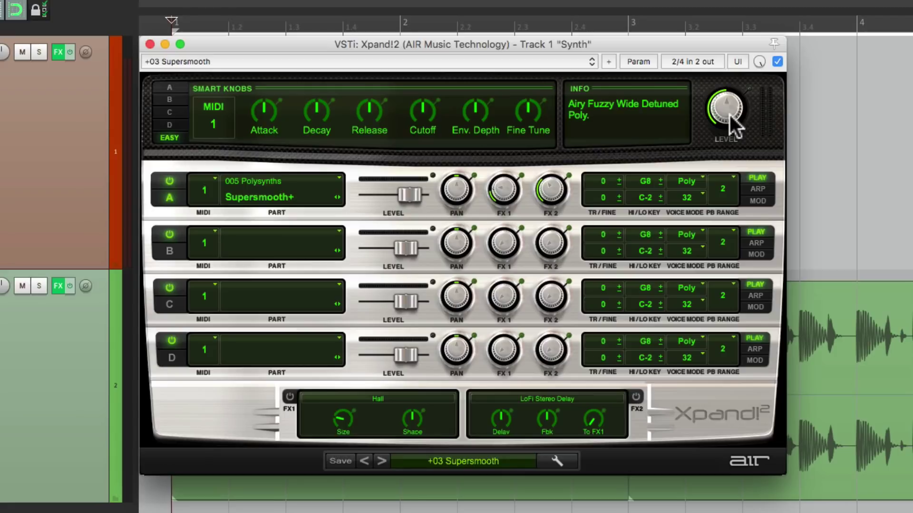
# Re-learn Xpand!2's Master Level to MIDI Chan 1 CC 1, replacing the pitch bend link
pyautogui.click(657, 89)
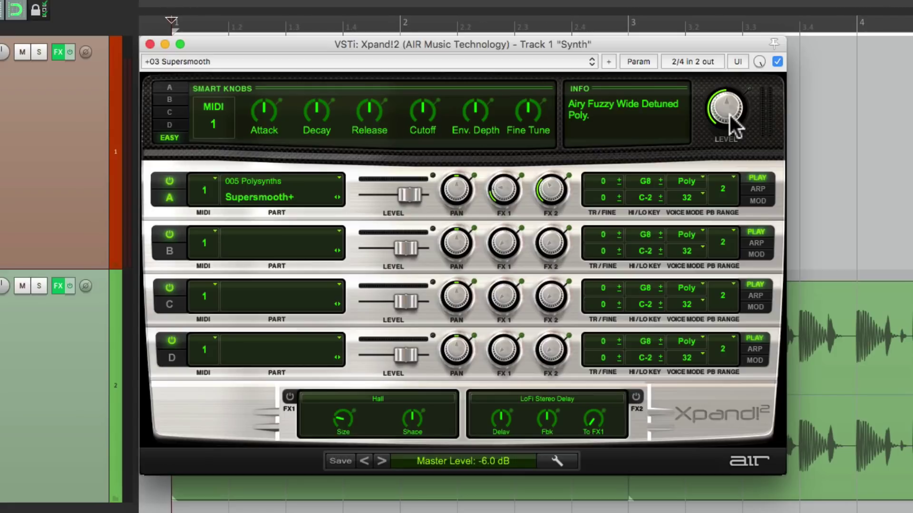
pyautogui.click(646, 58)
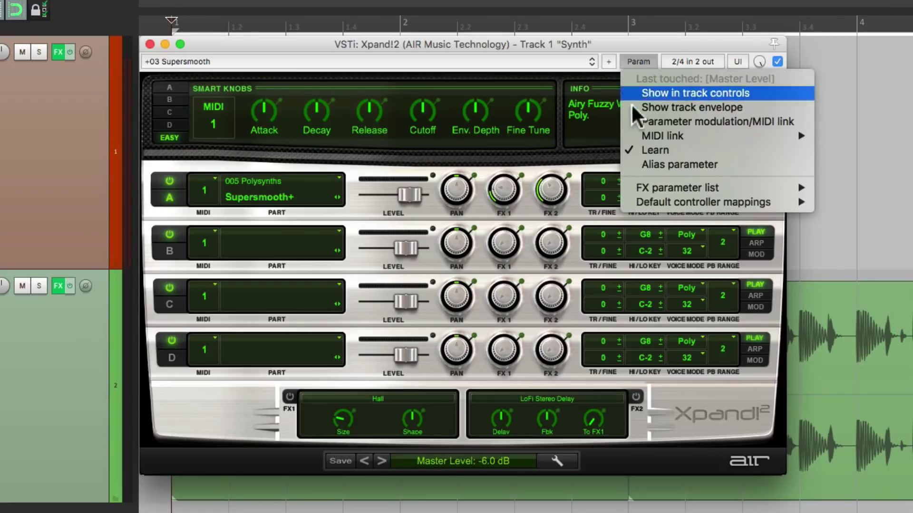
pyautogui.click(633, 151)
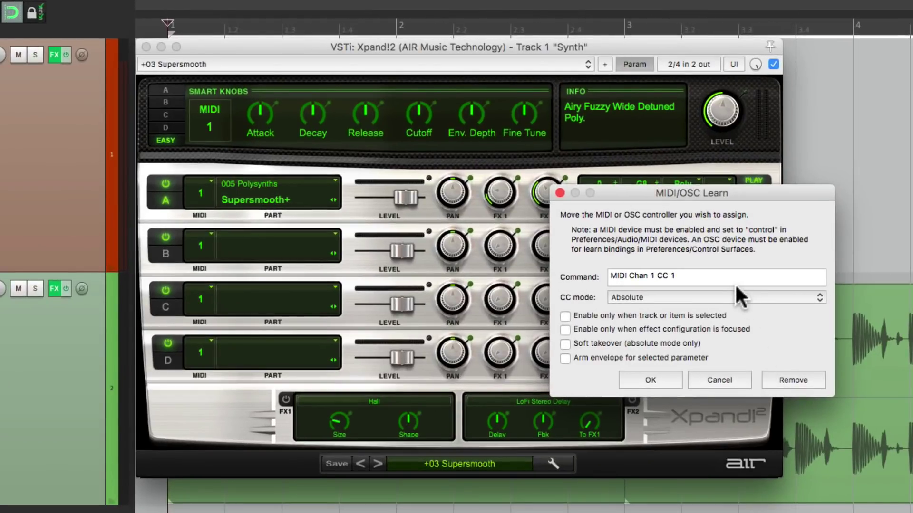
pyautogui.click(651, 381)
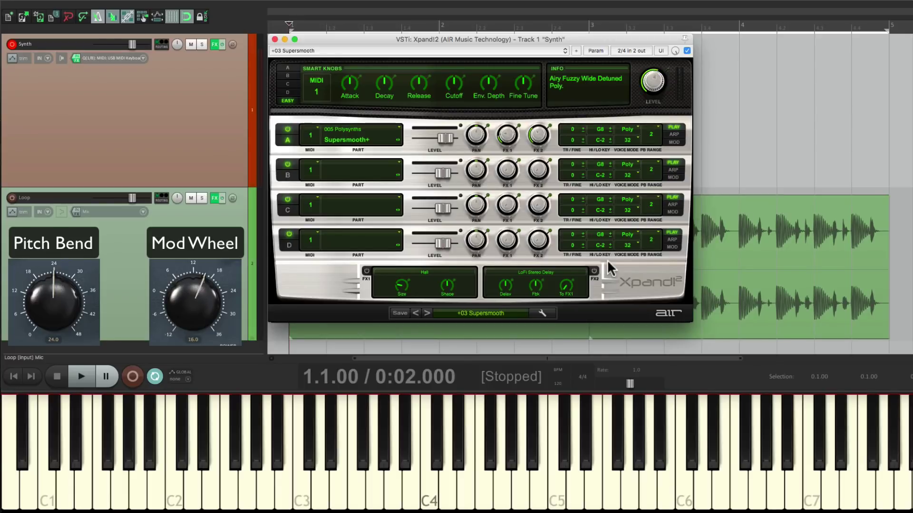
# Start playback to test the mod wheel on Xpand!2's master level
pyautogui.press('space')
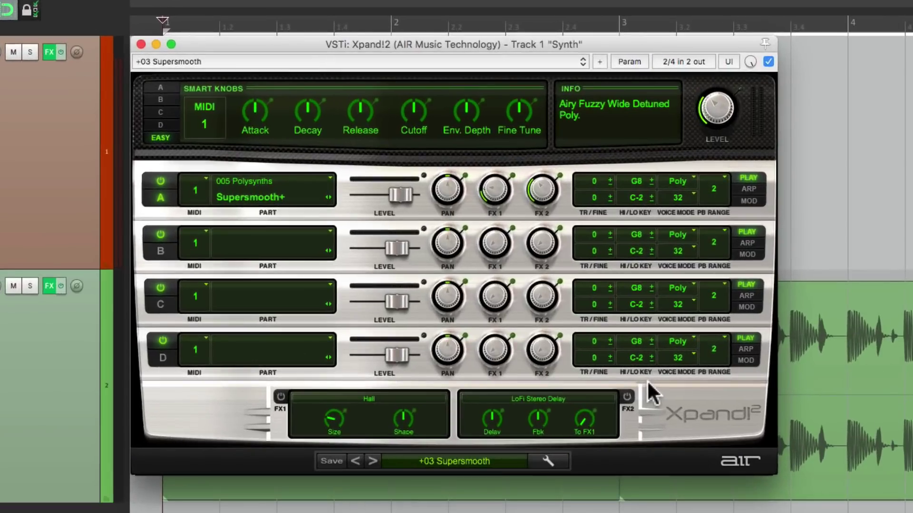
# Remove Master Level's mod wheel link and start learning MIDI Chan 1 CC 1 for Cutoff
pyautogui.click(709, 115)
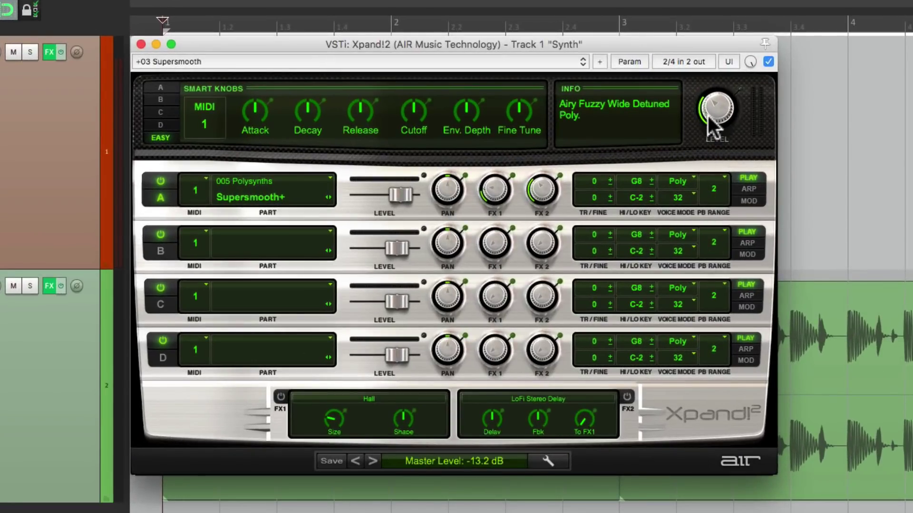
pyautogui.click(622, 61)
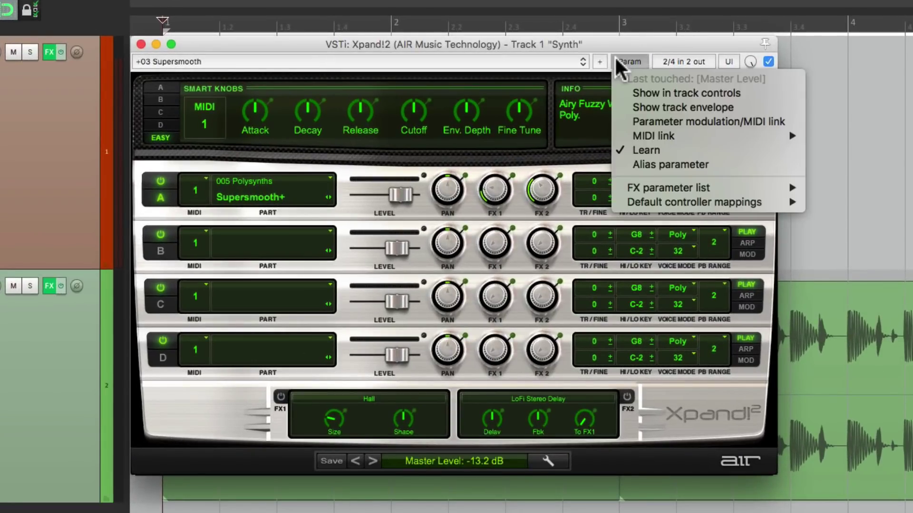
pyautogui.click(616, 151)
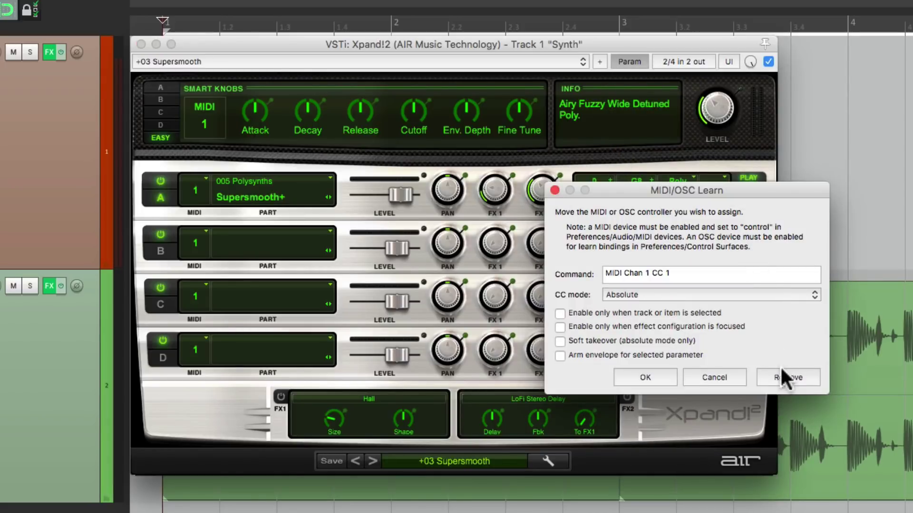
pyautogui.click(776, 377)
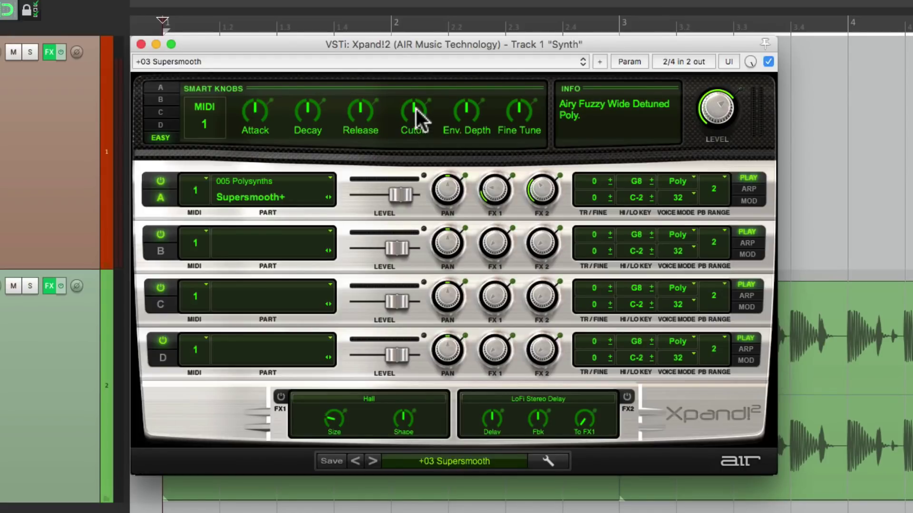
pyautogui.click(626, 62)
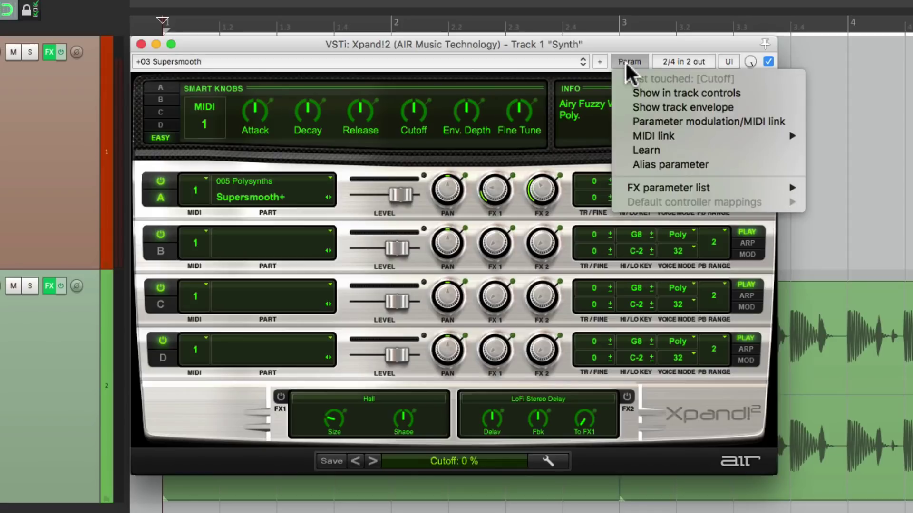
pyautogui.click(624, 152)
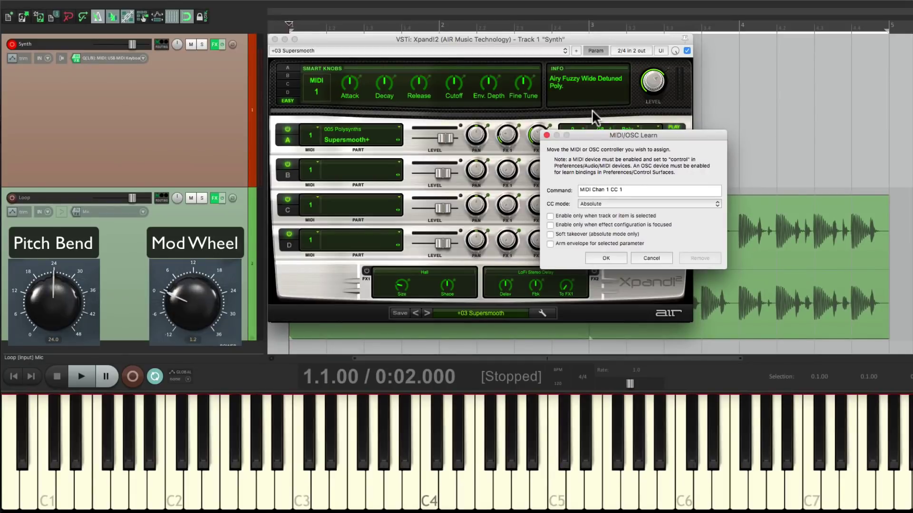
# Confirm the CC 1 link to Cutoff, then audition the filter sweep during playback
pyautogui.press('Return')
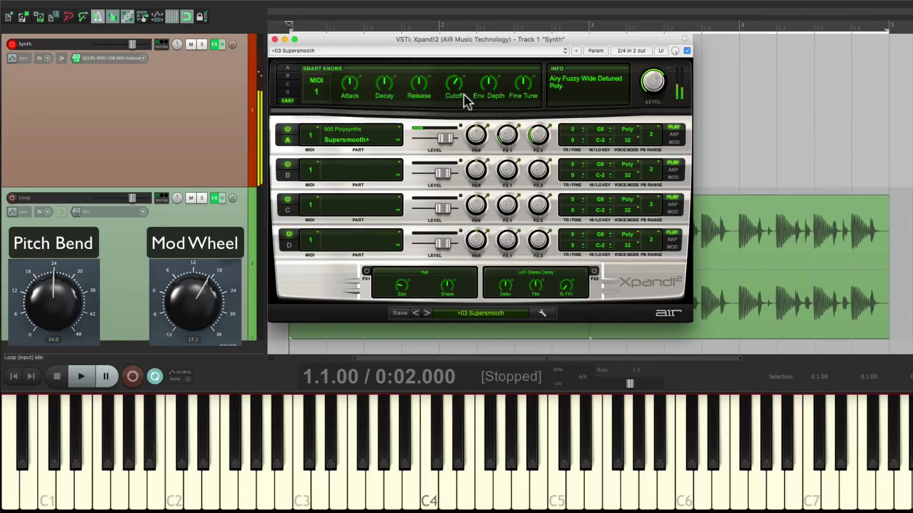
pyautogui.press('space')
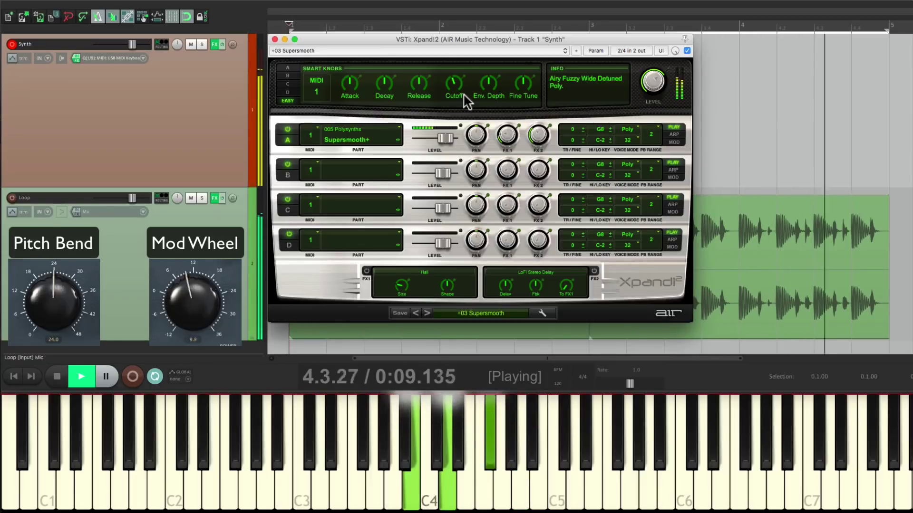
pyautogui.press('space')
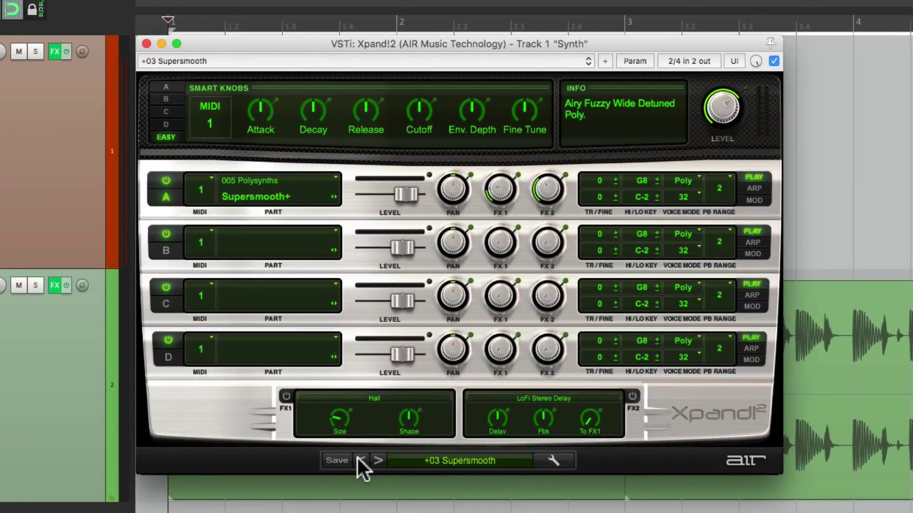
# Learn MIDI Chan 1 Pitch for Part A's Pan and test it in a playback pass
pyautogui.click(454, 187)
pyautogui.click(632, 62)
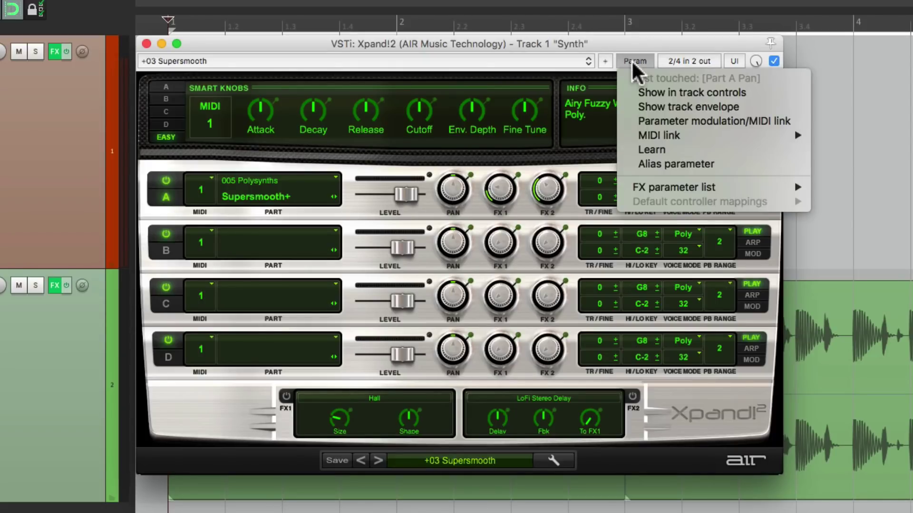
pyautogui.click(632, 147)
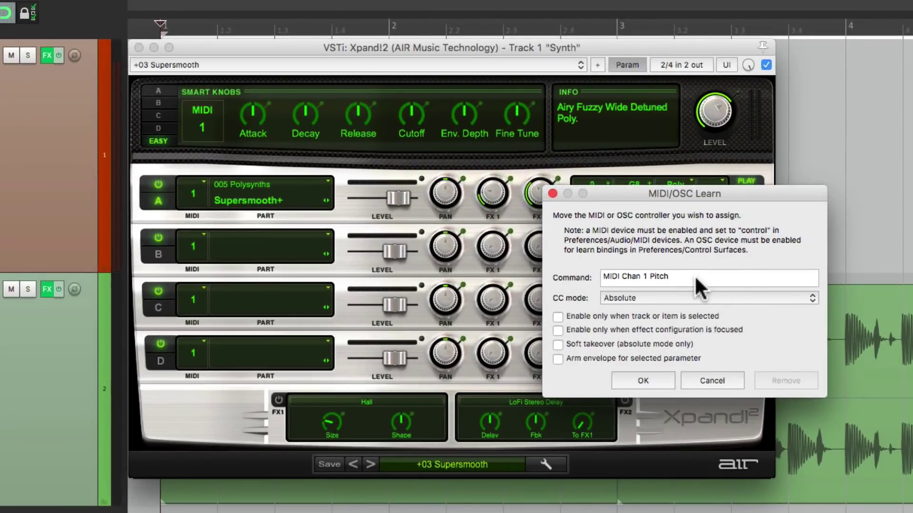
pyautogui.click(643, 381)
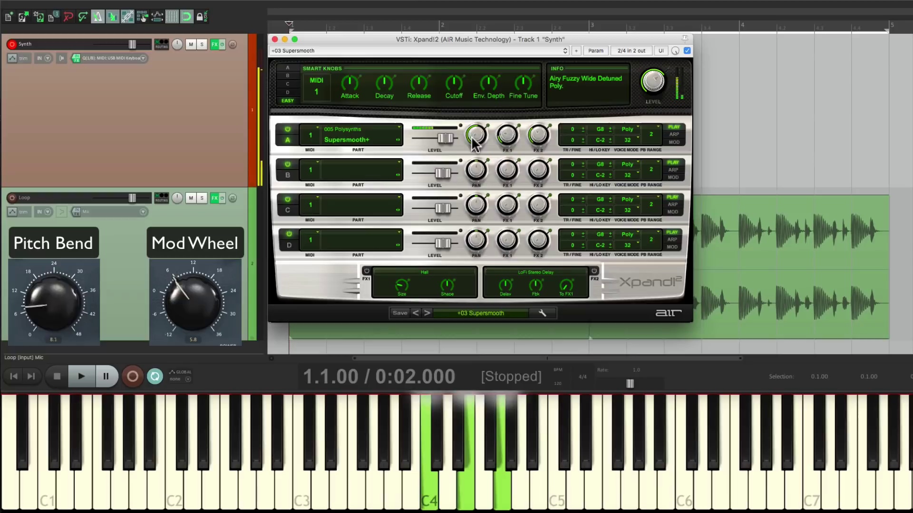
pyautogui.press('space')
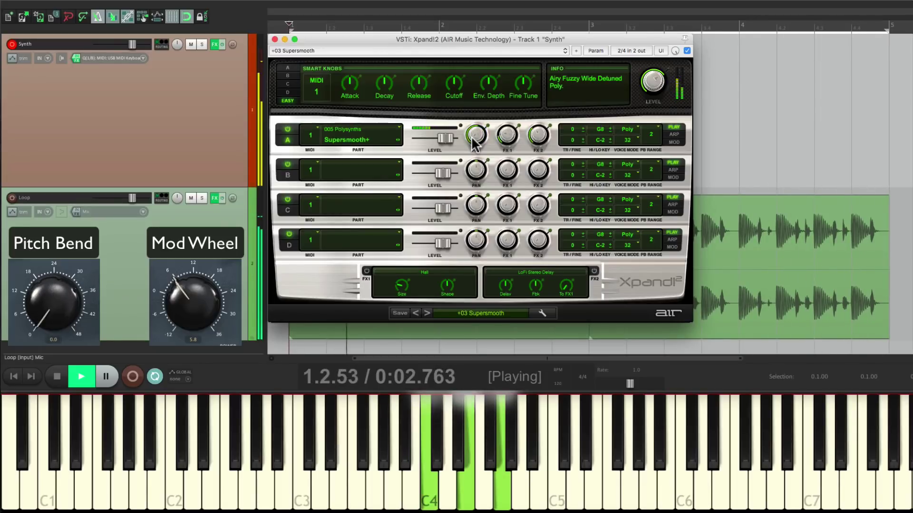
pyautogui.press('space')
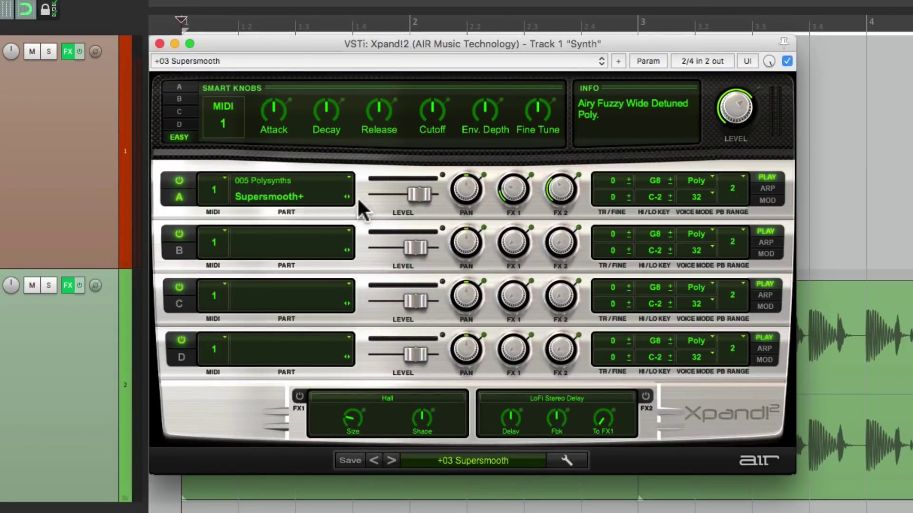
# Learn the mod wheel, MIDI Chan 1 CC 1, for Xpand!2's Part A Level
pyautogui.click(417, 195)
pyautogui.click(647, 61)
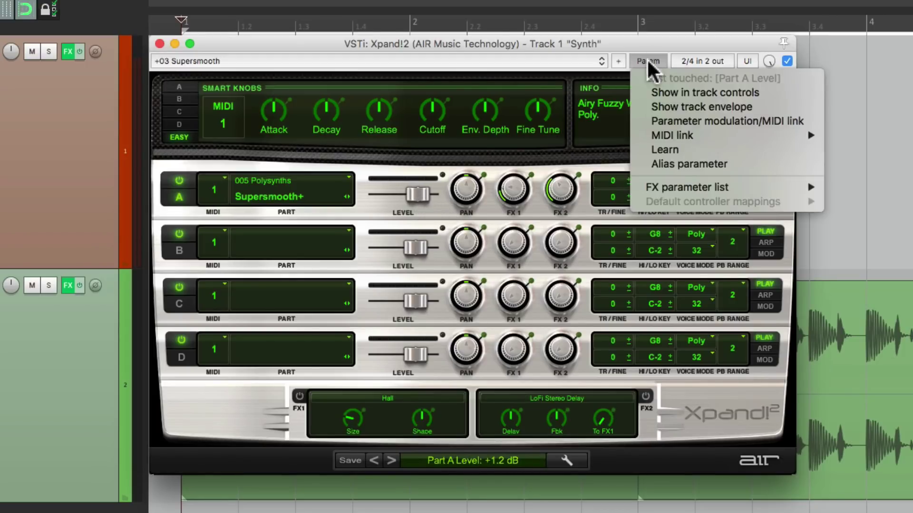
pyautogui.click(652, 147)
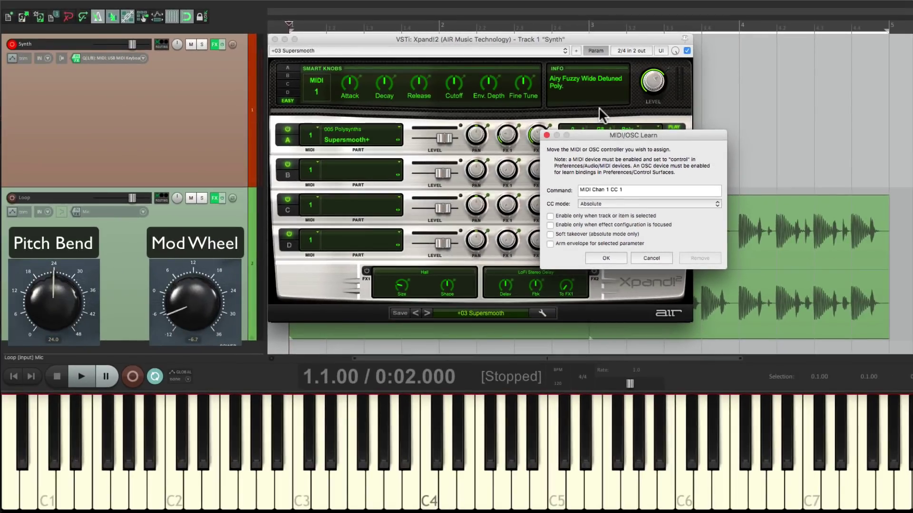
pyautogui.press('Return')
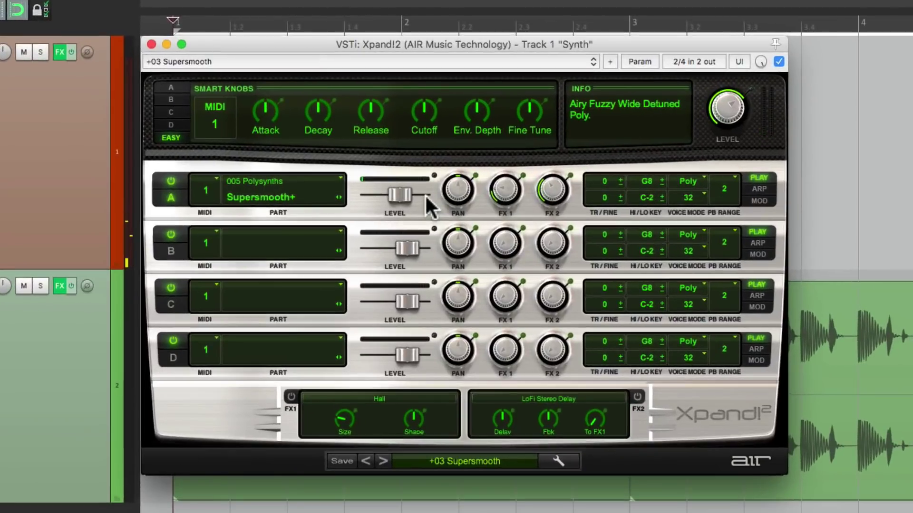
# Load 002 Action Pads > Trance+ into Part B, lower Part A fully, set Part B to -3.2 dB
pyautogui.click(294, 245)
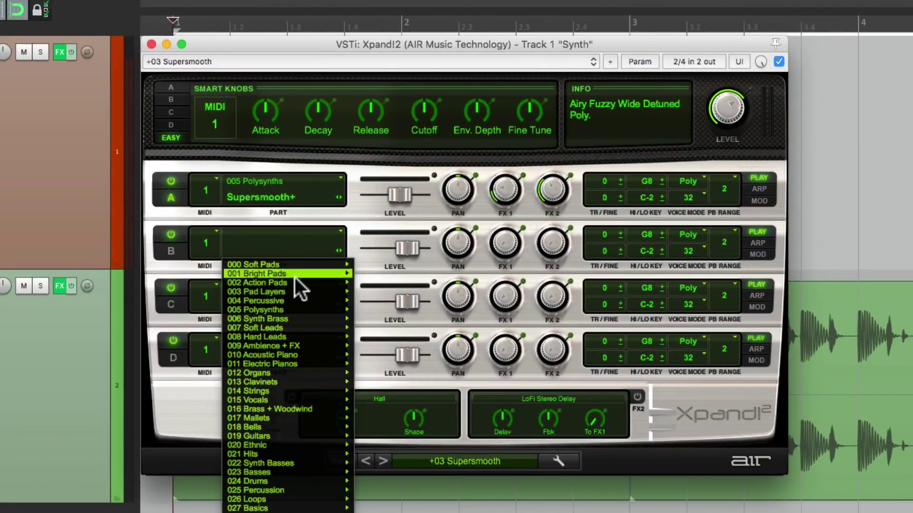
pyautogui.moveTo(294, 279)
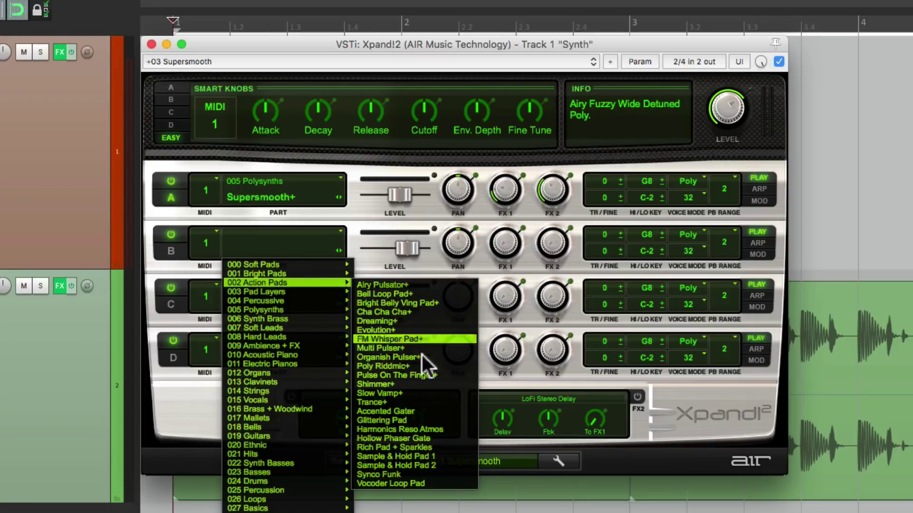
pyautogui.click(429, 402)
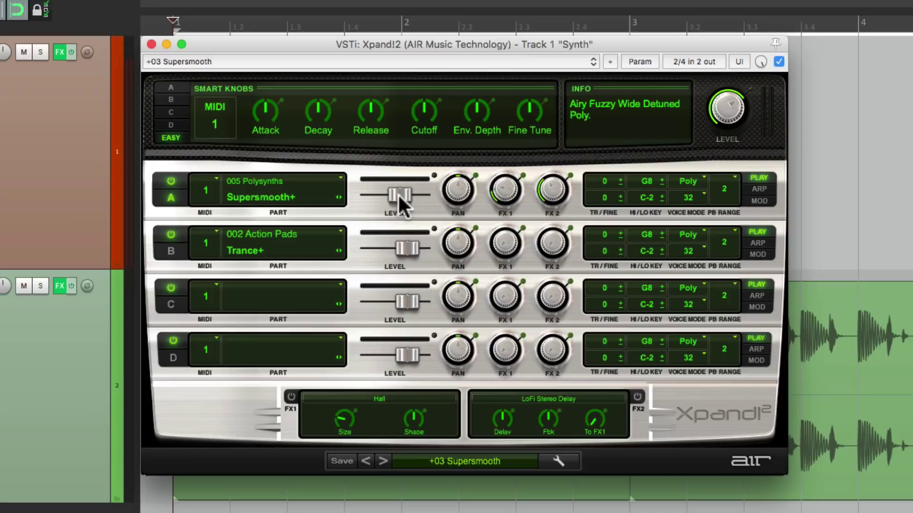
pyautogui.moveTo(397, 193); pyautogui.dragTo(362, 227)
pyautogui.moveTo(405, 248); pyautogui.dragTo(389, 245)
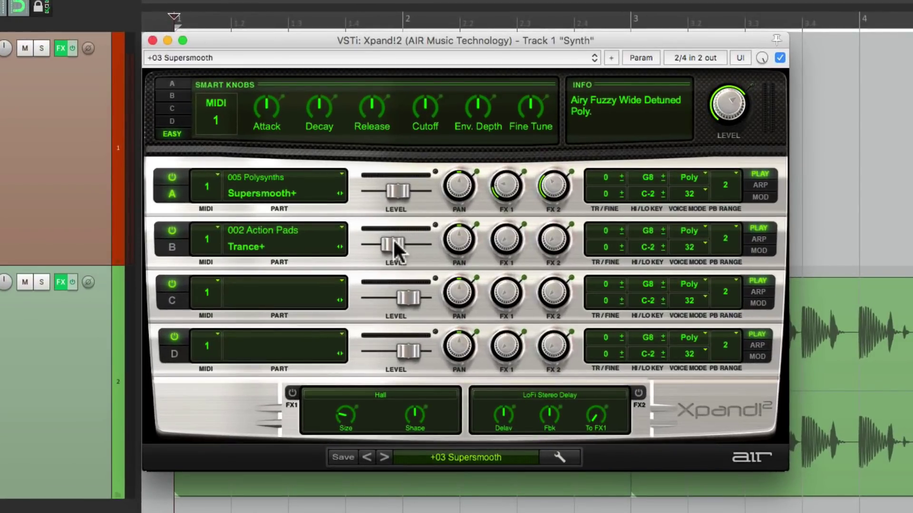
# Link Xpand!2's Part B Level to its own parameter 14, Part A Level, via Parameter modulation/MIDI link
pyautogui.click(392, 238)
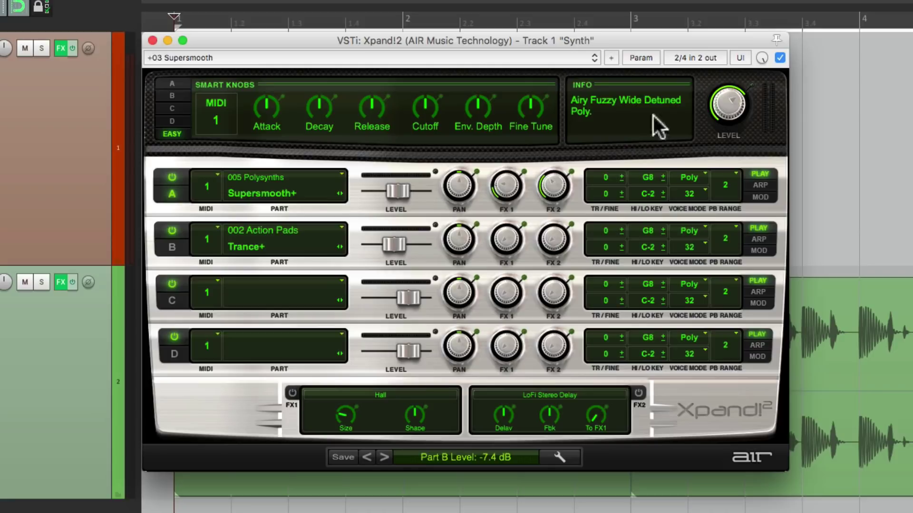
pyautogui.click(638, 60)
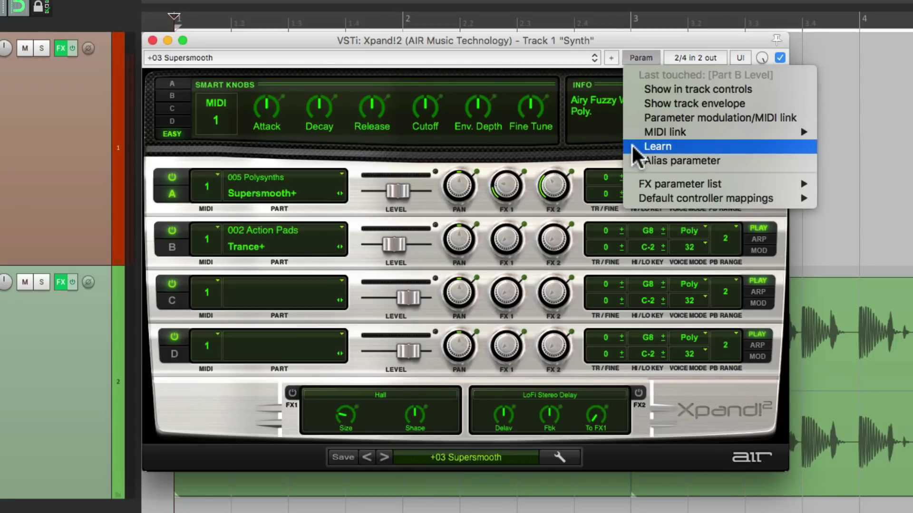
pyautogui.click(635, 119)
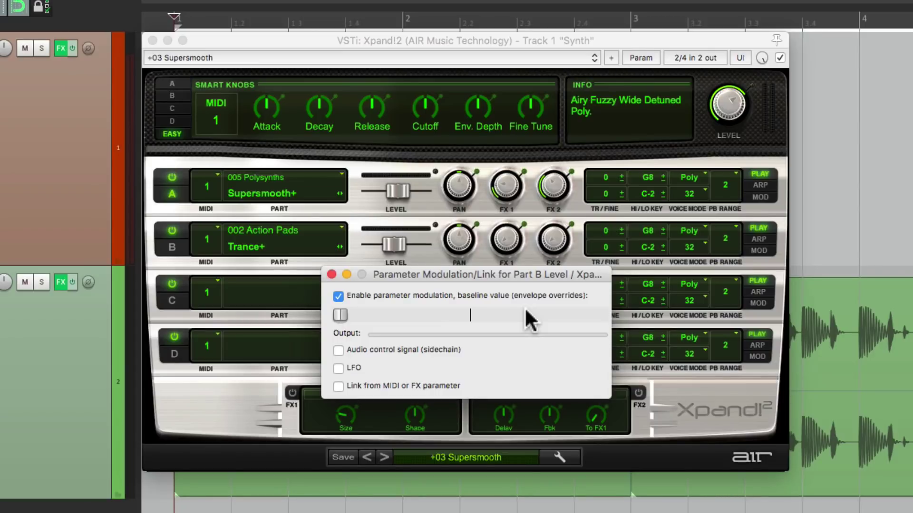
pyautogui.click(339, 386)
pyautogui.click(417, 405)
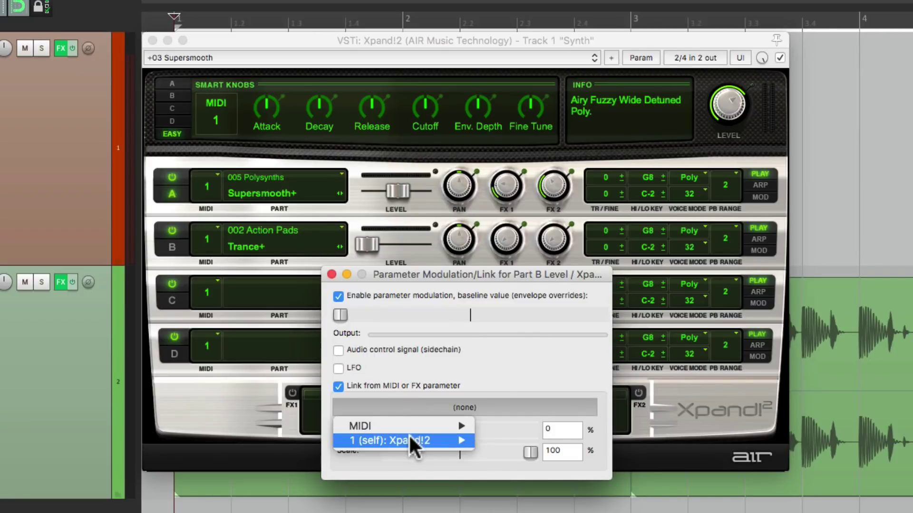
pyautogui.moveTo(408, 440)
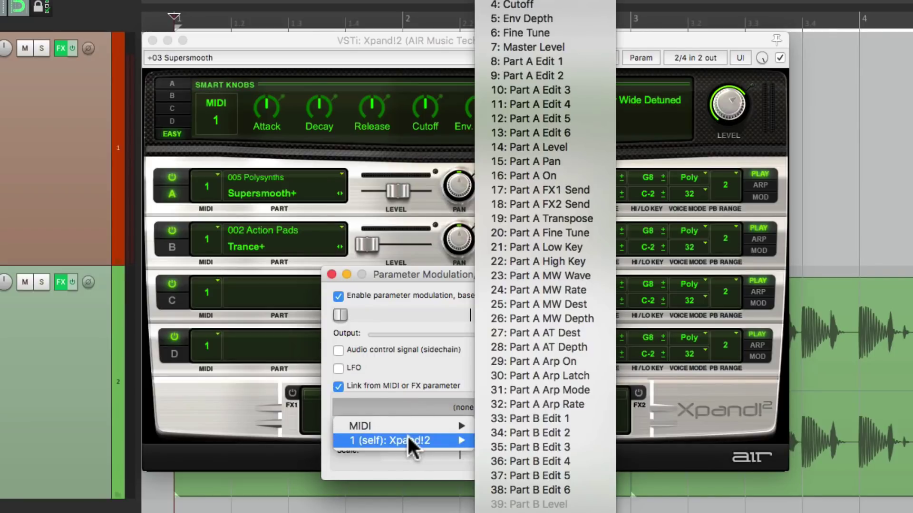
pyautogui.click(600, 143)
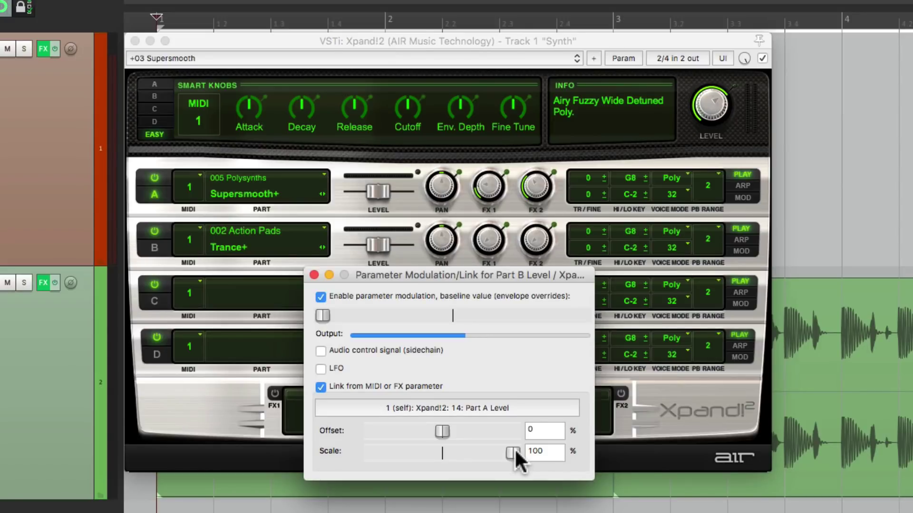
# Set the Part B Level link scale to -100% and lower its offset to about -73%
pyautogui.moveTo(515, 449); pyautogui.dragTo(326, 455)
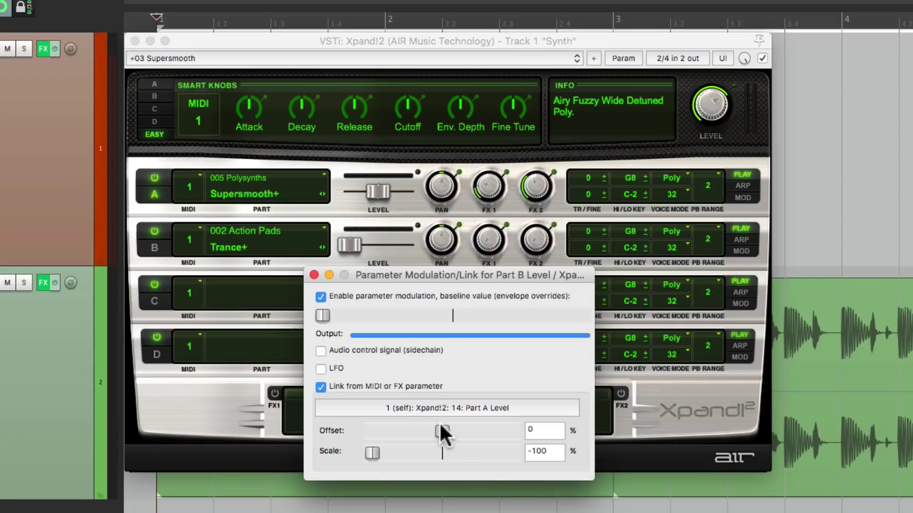
pyautogui.moveTo(441, 426); pyautogui.dragTo(399, 428)
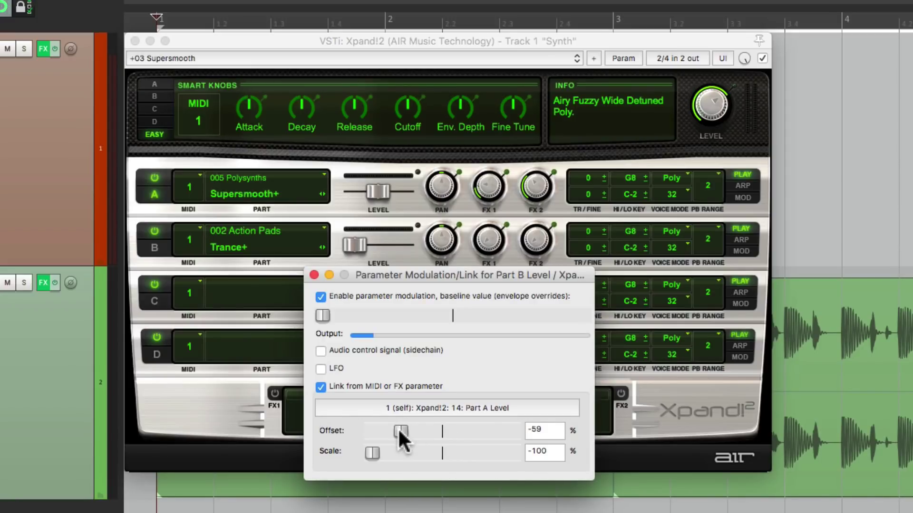
pyautogui.moveTo(398, 428); pyautogui.dragTo(388, 431)
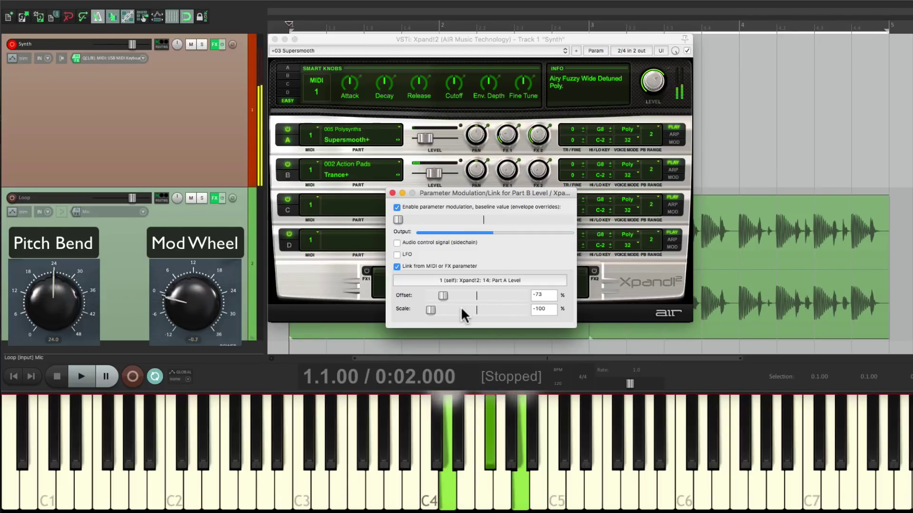
# Play the project to test the mod-wheel crossfade between Parts A and B, then stop
pyautogui.press('space')
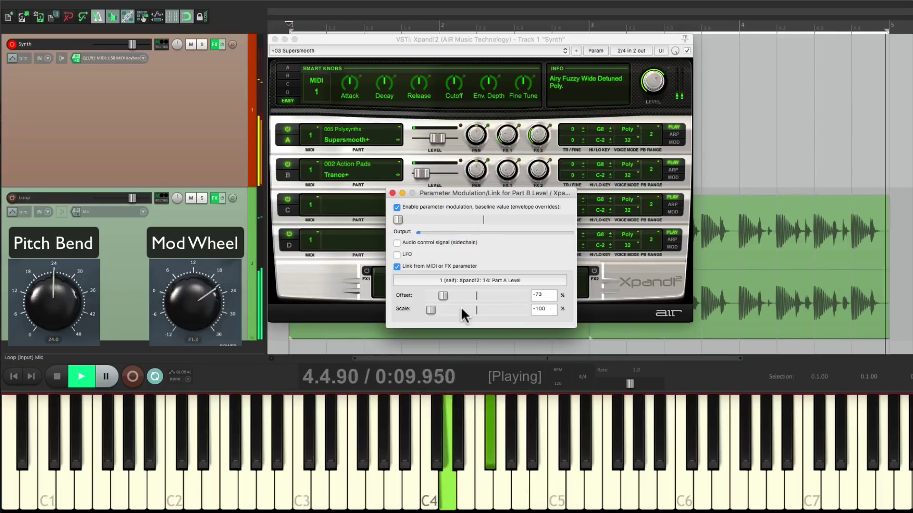
pyautogui.press('space')
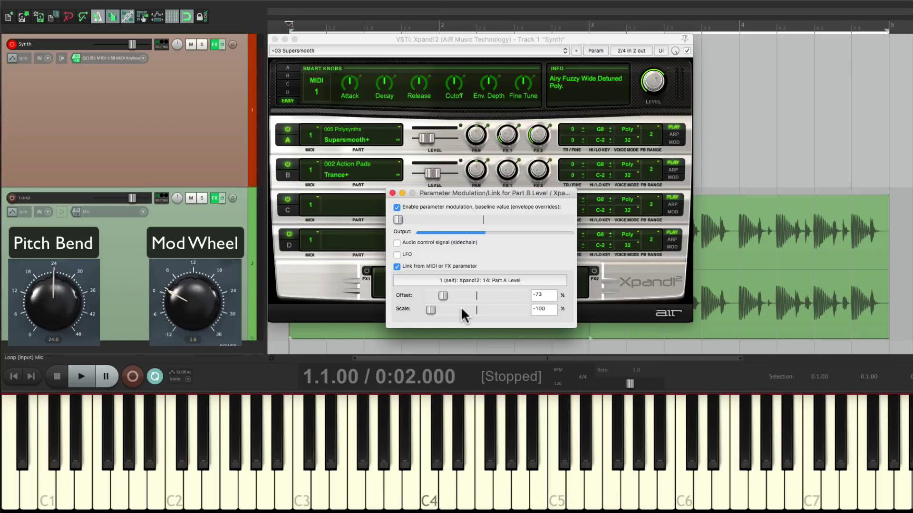
# Close the modulation dialog and the Xpand!2 window, then set the Synth track to Touch automation
pyautogui.click(393, 193)
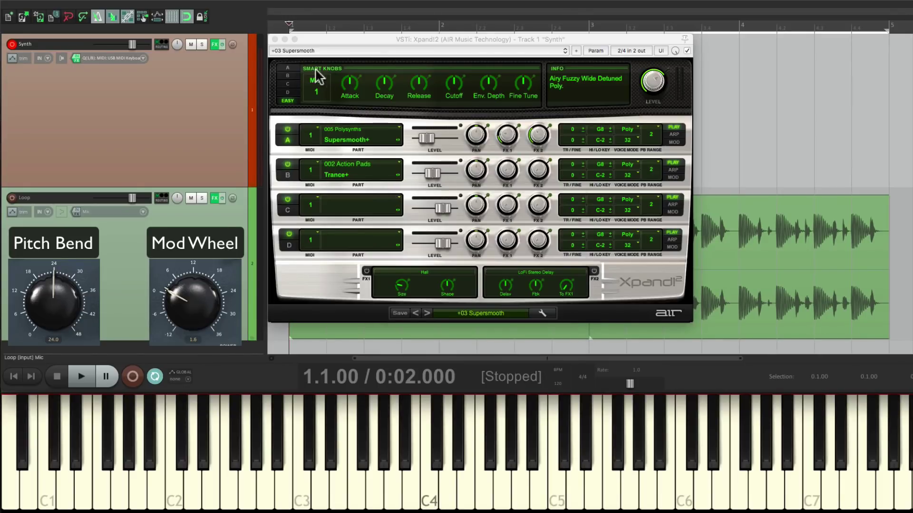
pyautogui.click(275, 39)
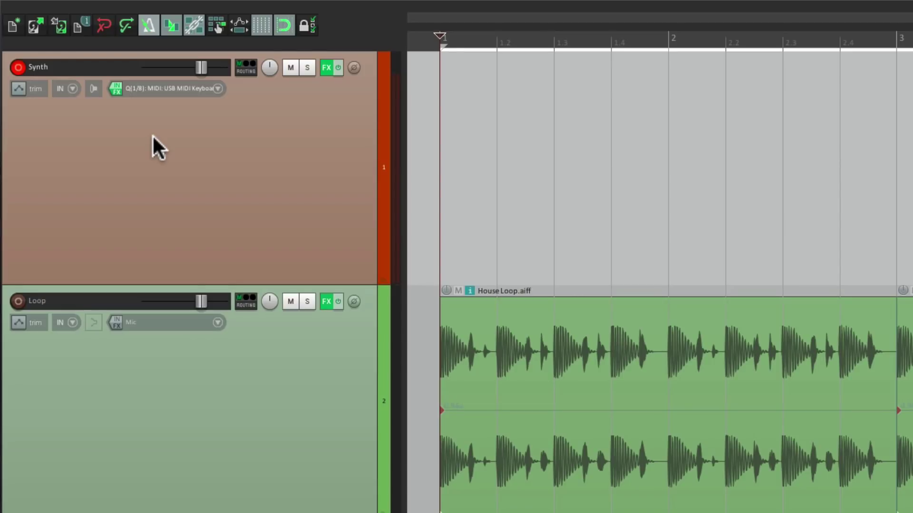
pyautogui.click(19, 88)
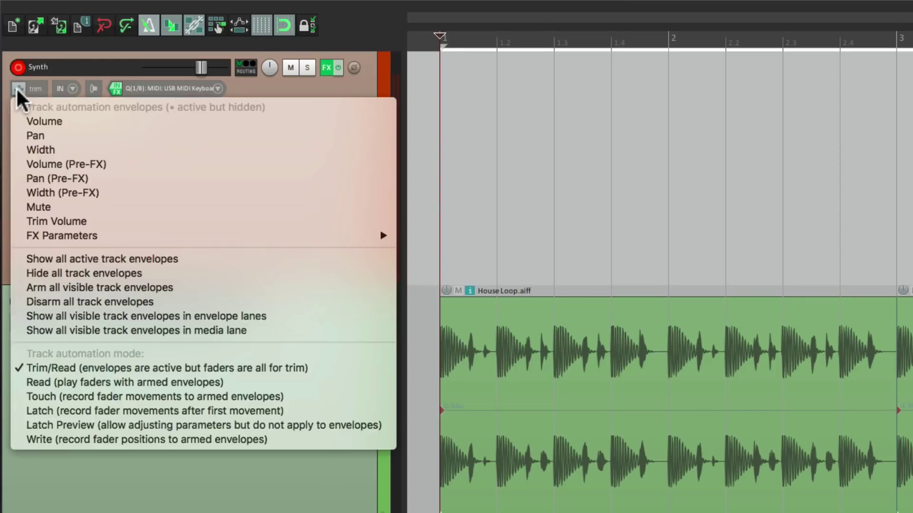
pyautogui.click(27, 397)
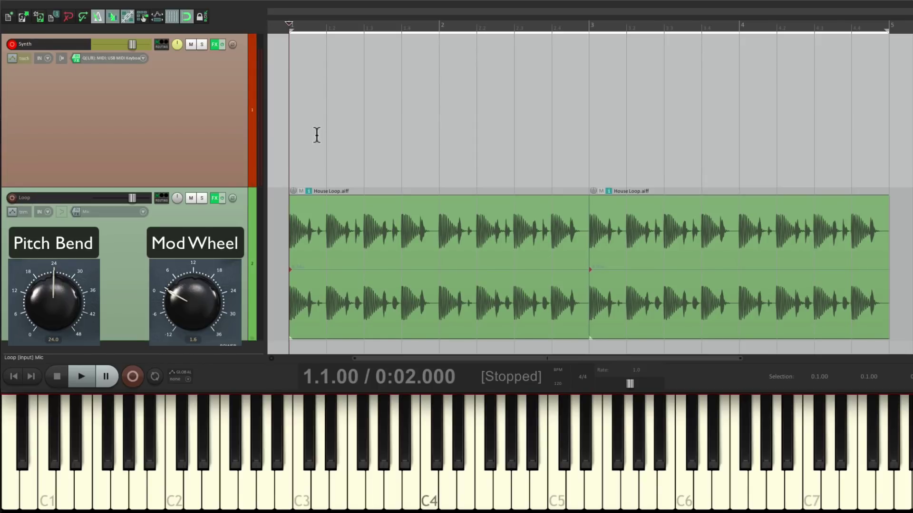
# Record notes with four mod-wheel Part A Level swells over bars 1–4, then play them back
pyautogui.hotkey('ctrl', 'r')
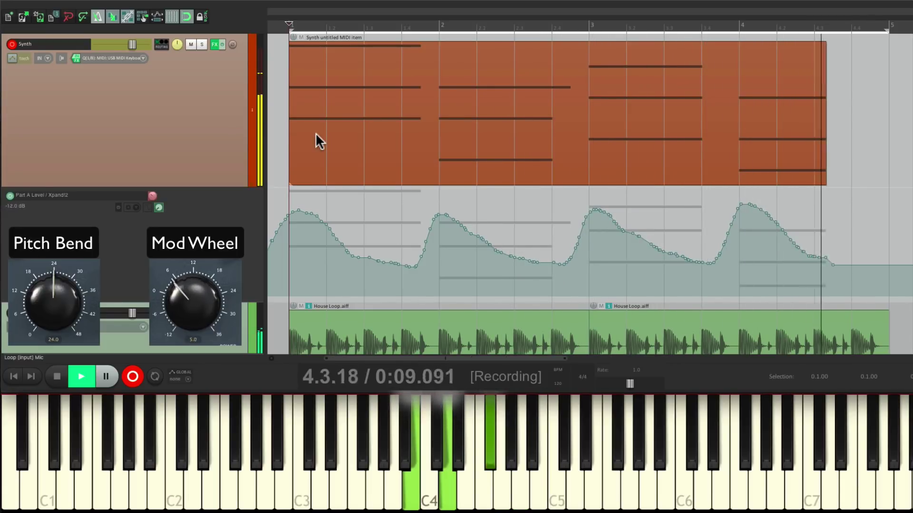
pyautogui.press('space')
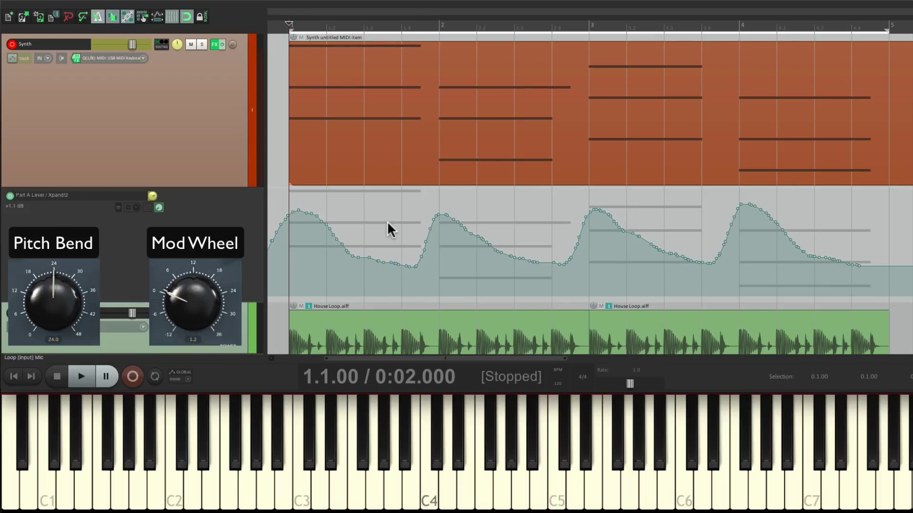
pyautogui.press('space')
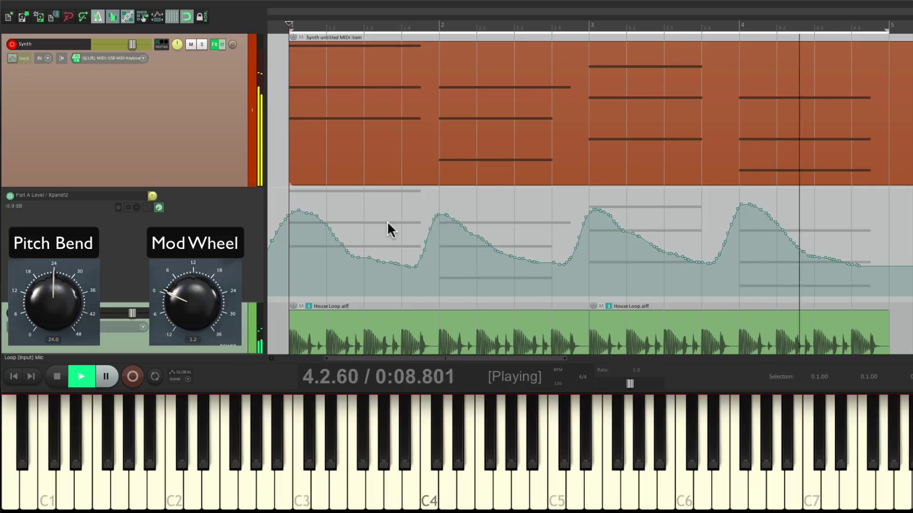
pyautogui.press('space')
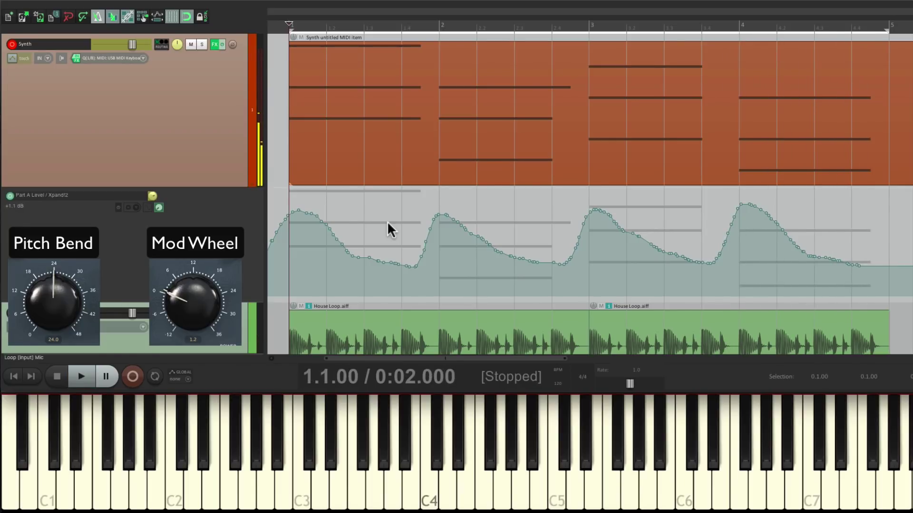
# Reopen the Synth track's Xpand!2 window and play to watch Part A and B levels move
pyautogui.click(215, 46)
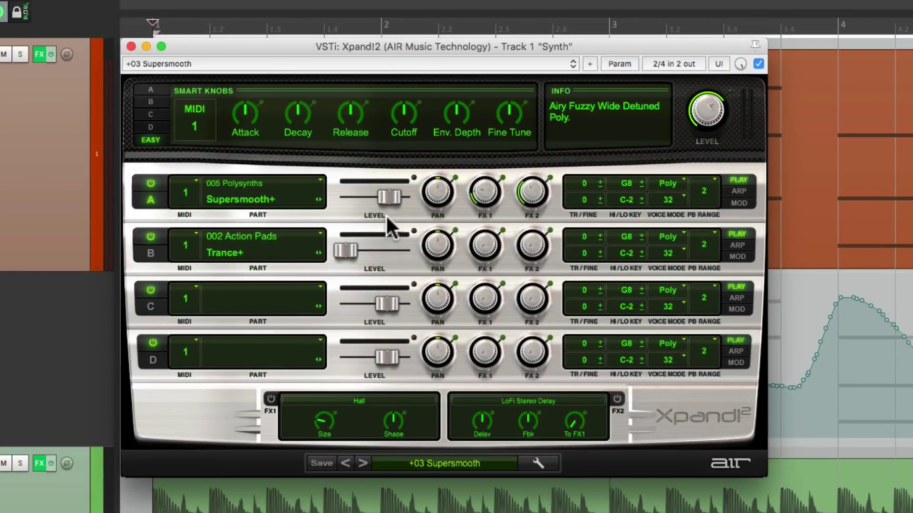
pyautogui.press('space')
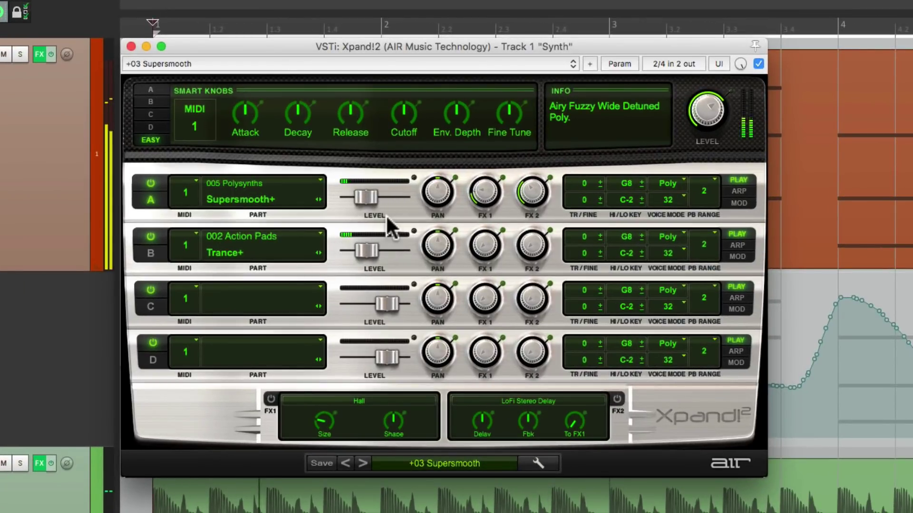